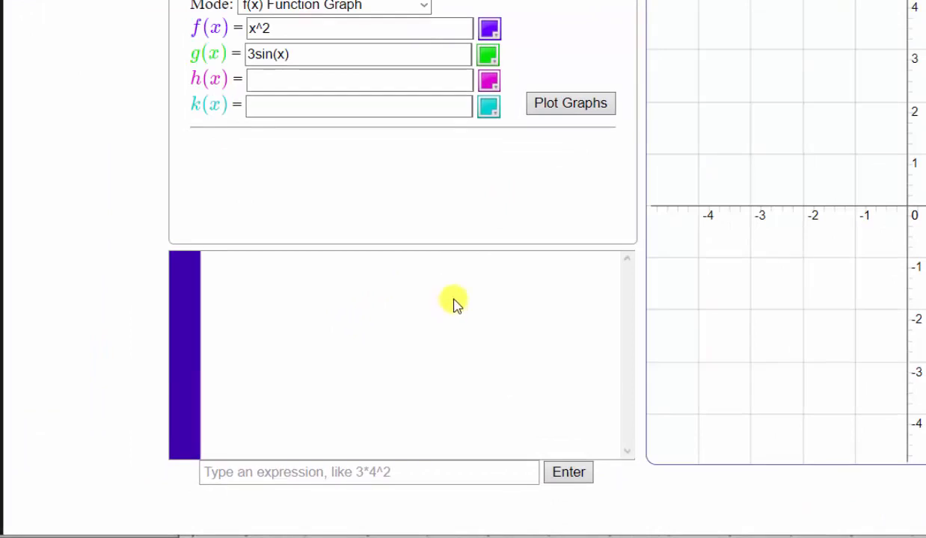
# Step: Evaluate normalcdf(75,99999,72,8.2) in the calculator to get the probability for P(x > 75)
pyautogui.click(216, 473)
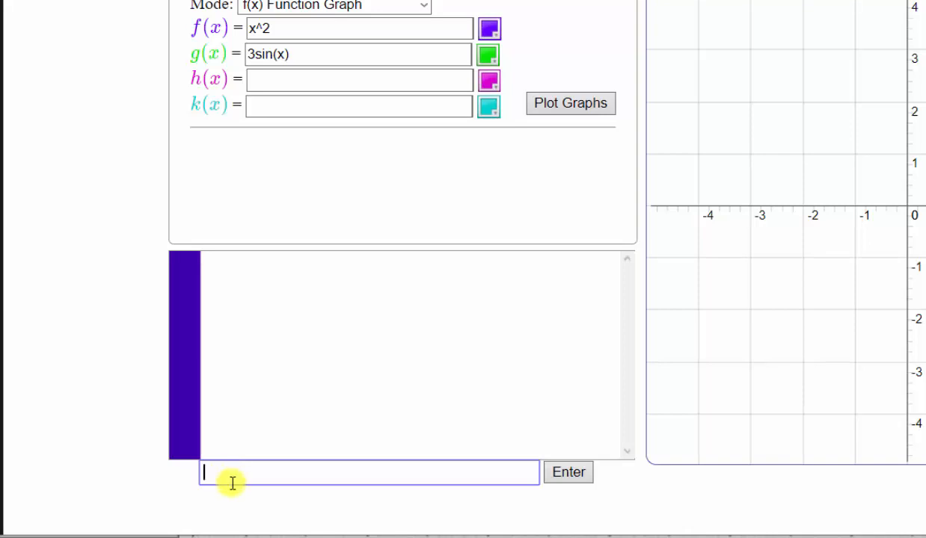
pyautogui.write('normalcdf(')
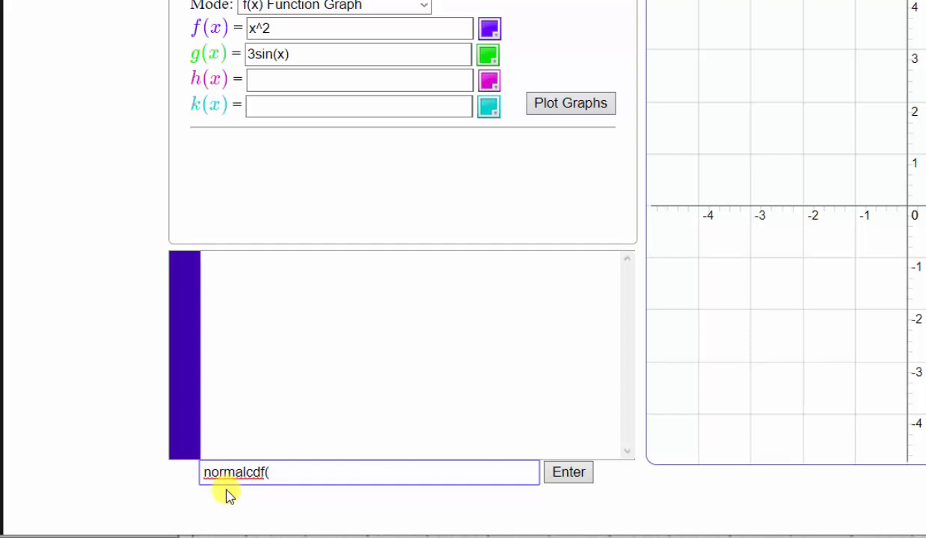
pyautogui.write('75')
pyautogui.write(',99999,')
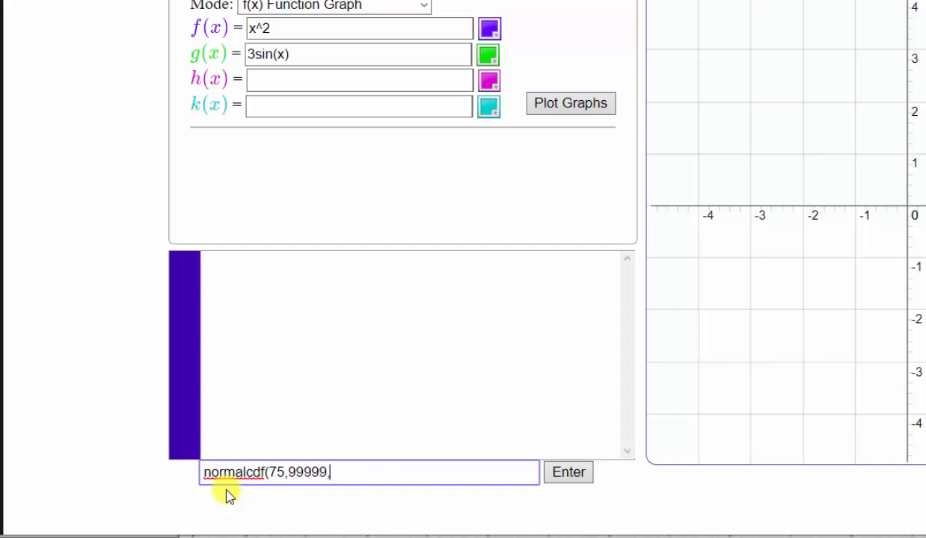
pyautogui.write('72,8.2')
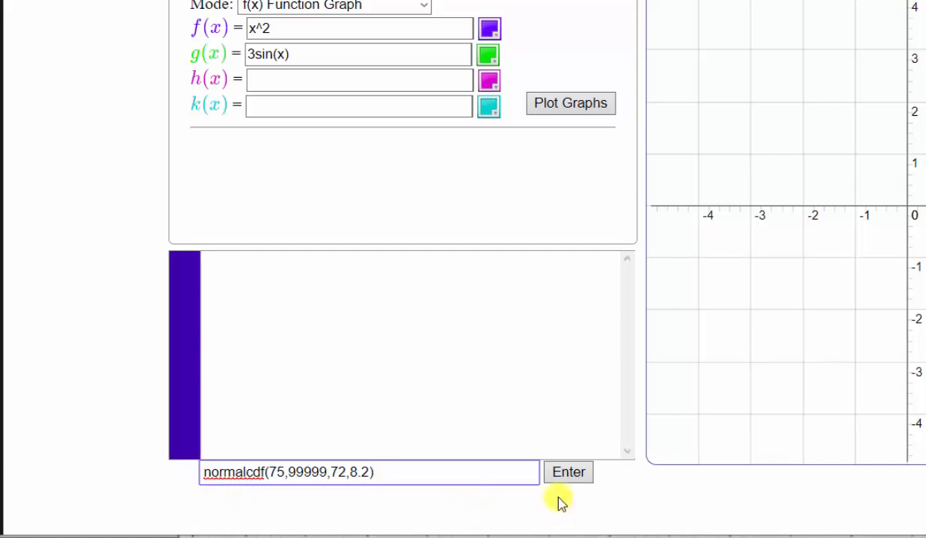
pyautogui.click(562, 475)
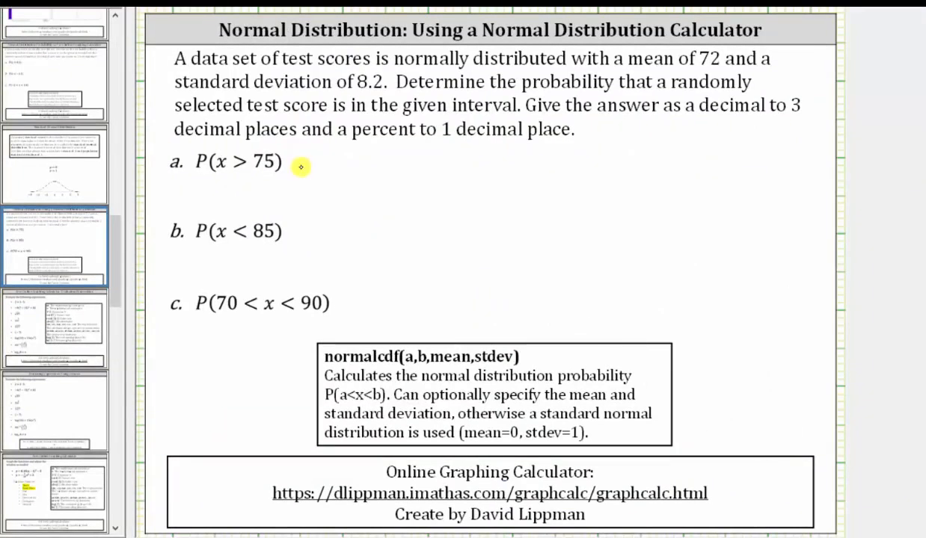
# Step: Switch to the problem slide and handwrite "≈ 0.357 = 35.7%" beside part a, P(x > 75)
pyautogui.moveTo(295, 161); pyautogui.dragTo(307, 159)
pyautogui.moveTo(295, 166)
pyautogui.mouseDown()
pyautogui.moveTo(326, 155)
pyautogui.moveTo(354, 170)
pyautogui.moveTo(365, 155)
pyautogui.moveTo(378, 171)
pyautogui.moveTo(389, 157)
pyautogui.mouseUp()
pyautogui.click(336, 170)
pyautogui.moveTo(374, 166)
pyautogui.mouseDown()
pyautogui.moveTo(416, 169)
pyautogui.moveTo(458, 155)
pyautogui.moveTo(452, 172)
pyautogui.moveTo(471, 150)
pyautogui.mouseUp()
pyautogui.click(445, 167)
pyautogui.moveTo(474, 148)
pyautogui.mouseDown()
pyautogui.moveTo(468, 172)
pyautogui.moveTo(479, 162)
pyautogui.mouseUp()
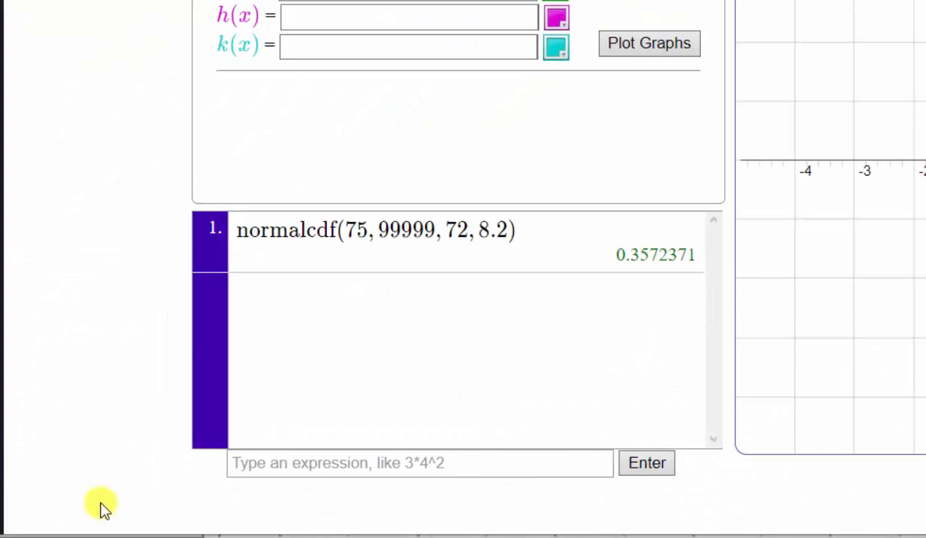
# Step: Return to the graphing calculator and evaluate normalcdf(-99999,85,72,8.2) for P(x < 85)
pyautogui.click(276, 464)
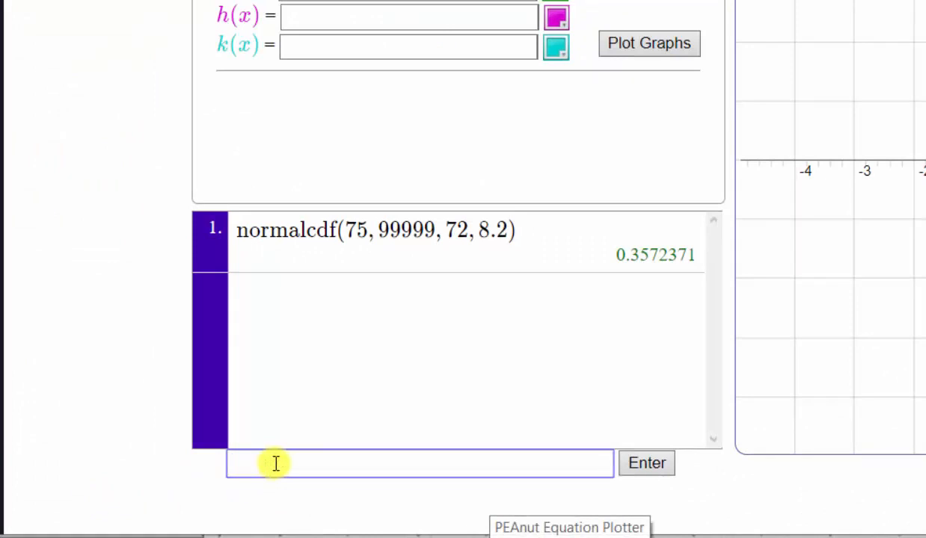
pyautogui.write('normalcd')
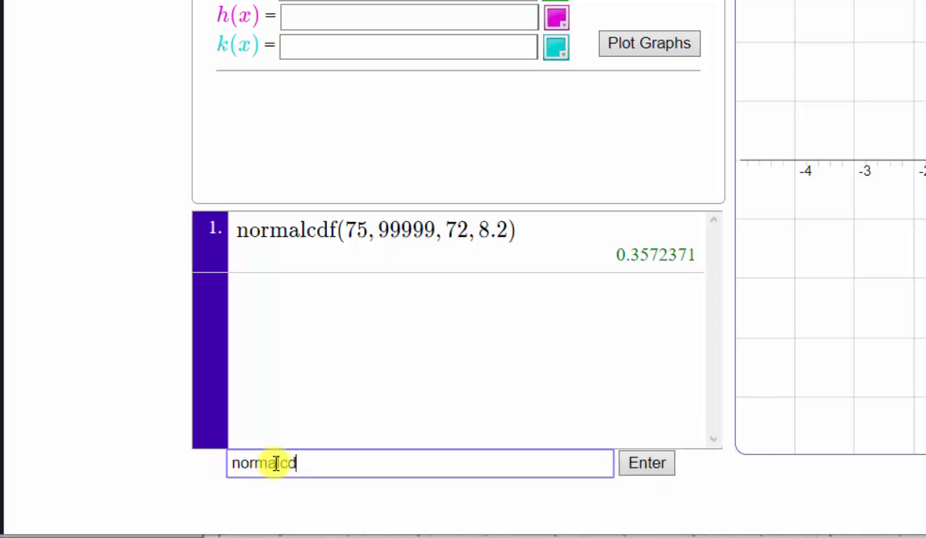
pyautogui.write('f(-99')
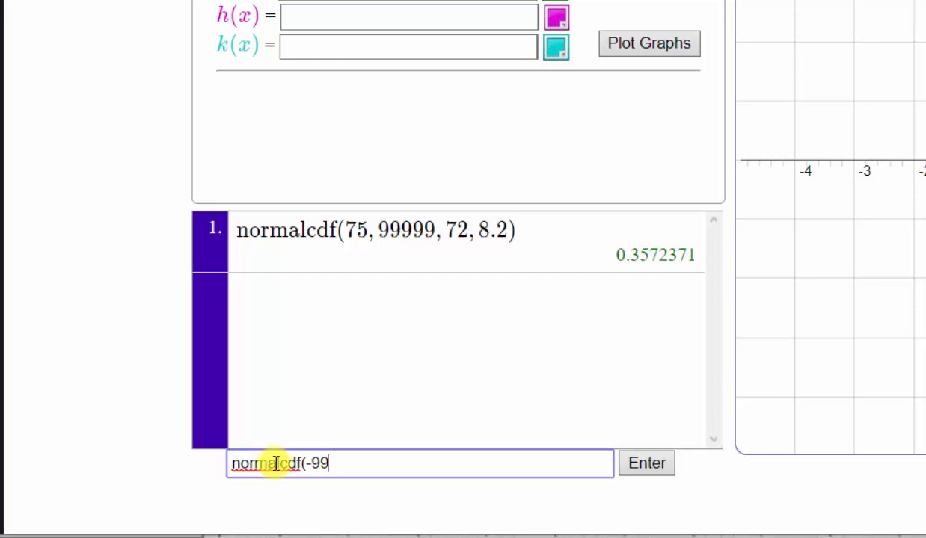
pyautogui.write('999,85')
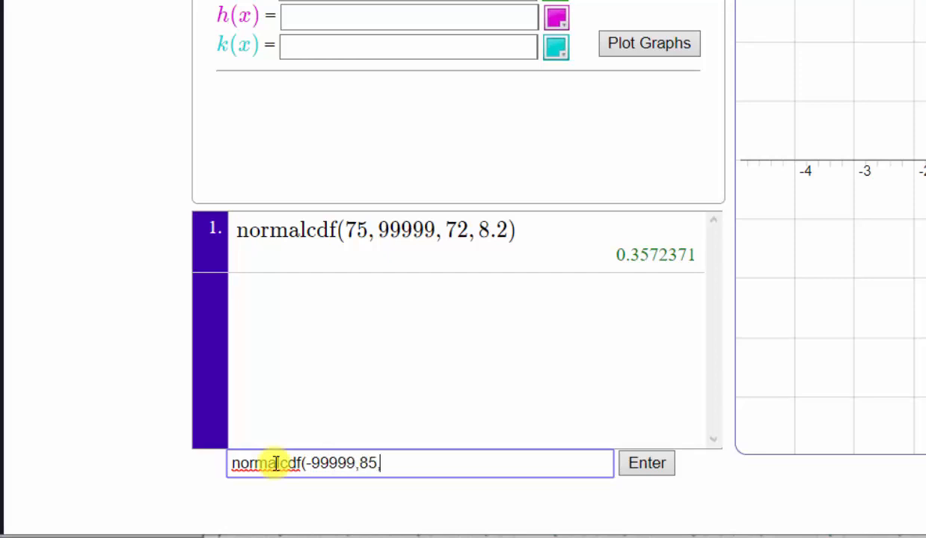
pyautogui.write(',72,8.2)')
pyautogui.click(643, 465)
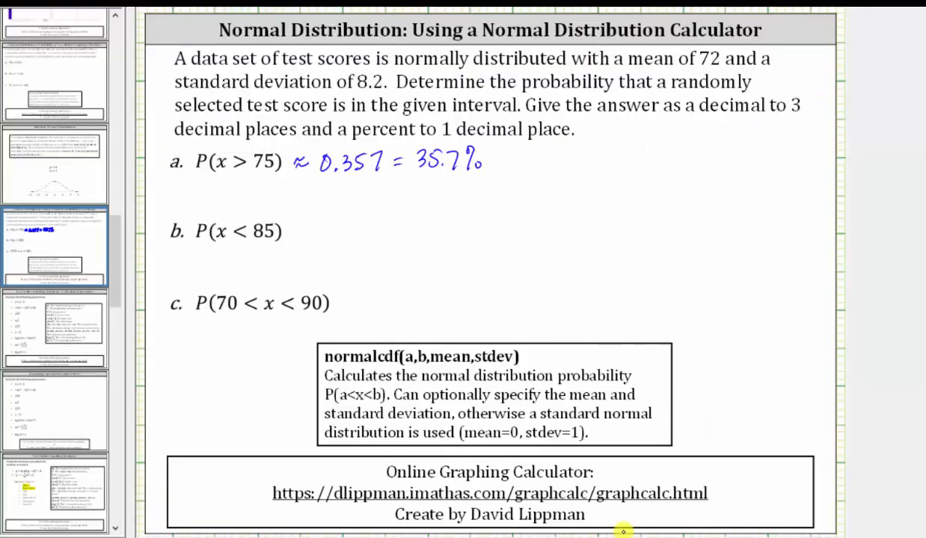
# Step: On the problem slide, handwrite "≈ 0.944 = 94.4%" beside part b, P(x < 85)
pyautogui.moveTo(293, 228)
pyautogui.mouseDown()
pyautogui.moveTo(358, 213)
pyautogui.moveTo(386, 229)
pyautogui.moveTo(447, 218)
pyautogui.moveTo(454, 231)
pyautogui.moveTo(467, 213)
pyautogui.moveTo(501, 221)
pyautogui.mouseUp()
pyautogui.click(458, 235)
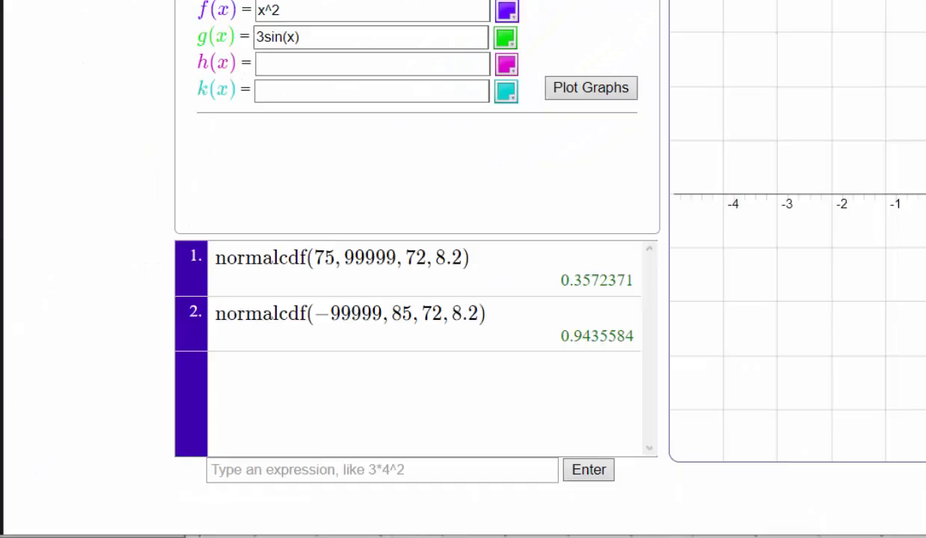
# Step: Back in the graphing calculator, evaluate normalcdf(70,90,72,8.2) for P(70 < x < 90)
pyautogui.click(400, 471)
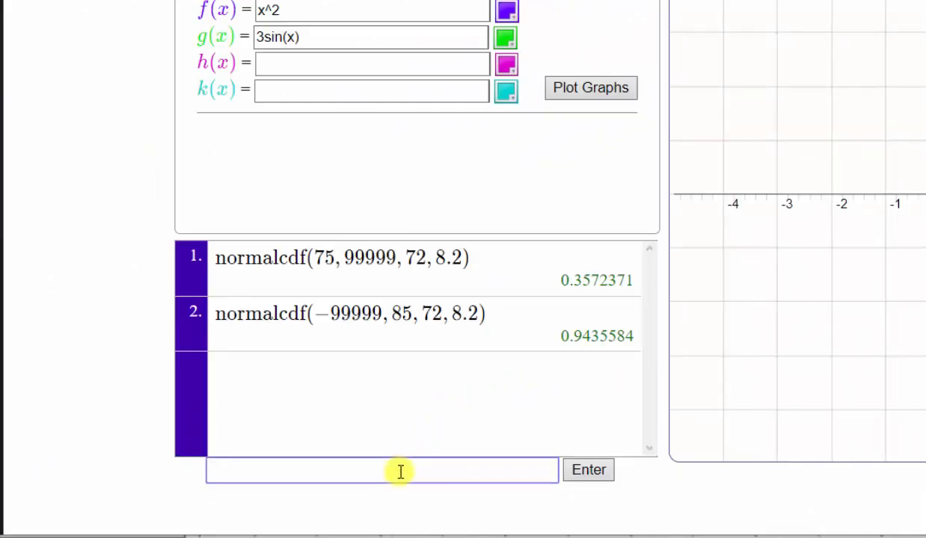
pyautogui.write('normalcdf')
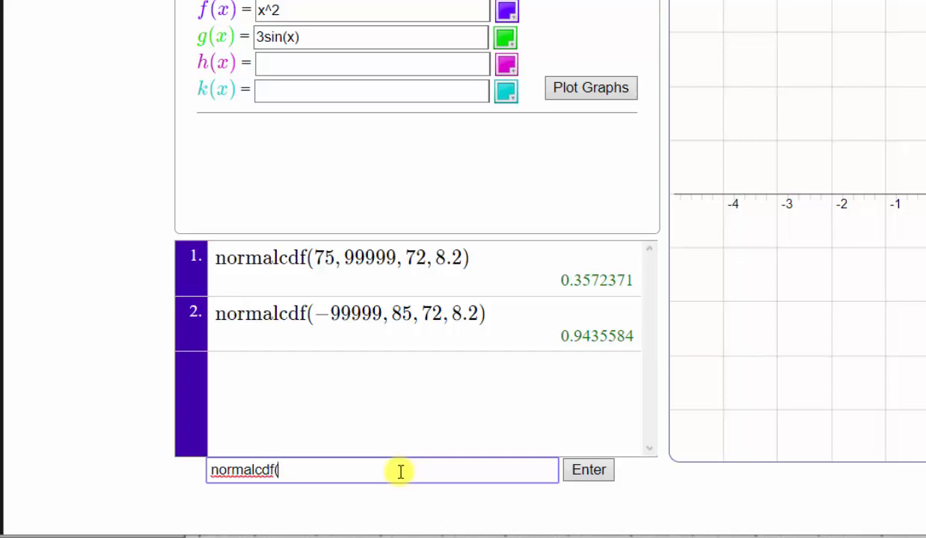
pyautogui.write('(70, 90, 72, 8.2')
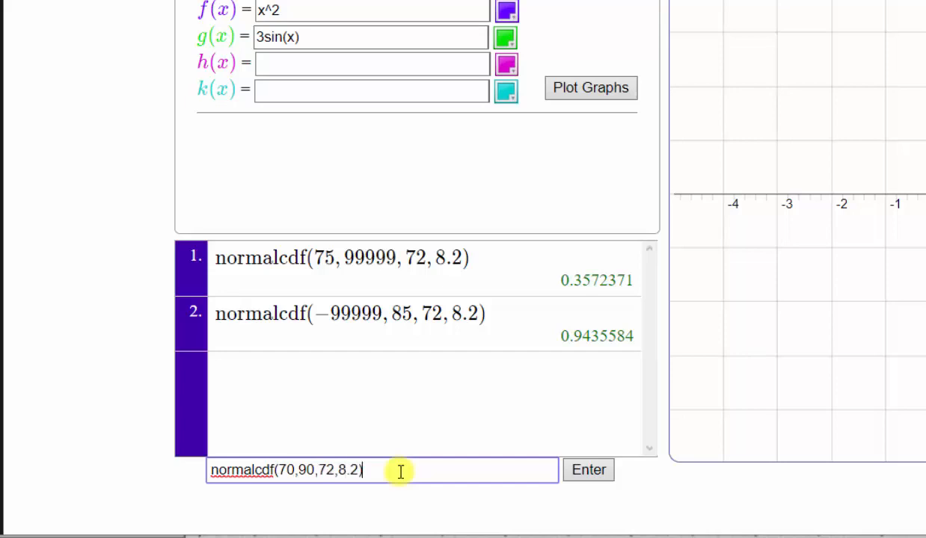
pyautogui.write(')')
pyautogui.click(590, 475)
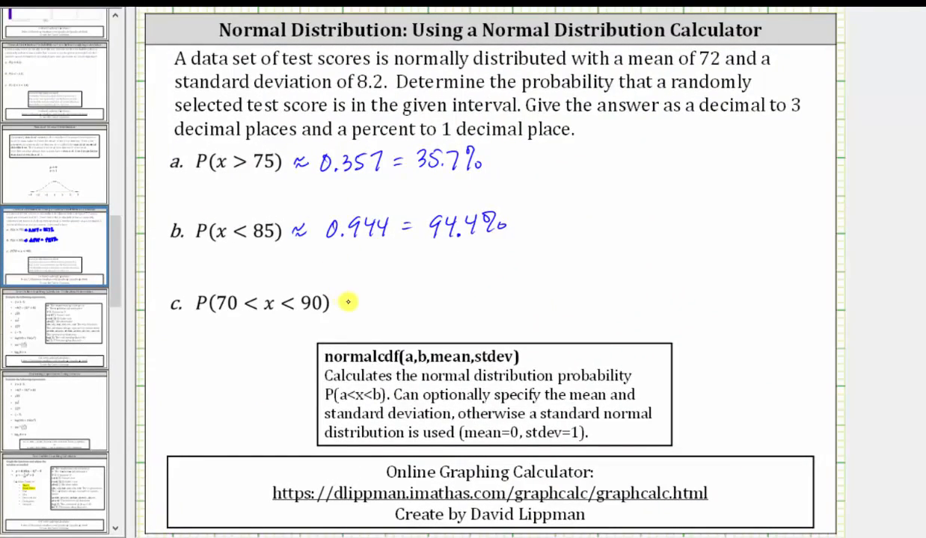
# Step: On the problem slide, handwrite "≈ 0.582 = 58.2%" beside part c, P(70 < x < 90)
pyautogui.moveTo(336, 300); pyautogui.dragTo(351, 297)
pyautogui.moveTo(335, 308); pyautogui.dragTo(460, 297)
pyautogui.moveTo(450, 304)
pyautogui.mouseDown()
pyautogui.moveTo(482, 293)
pyautogui.moveTo(522, 304)
pyautogui.moveTo(558, 291)
pyautogui.moveTo(565, 301)
pyautogui.mouseUp()
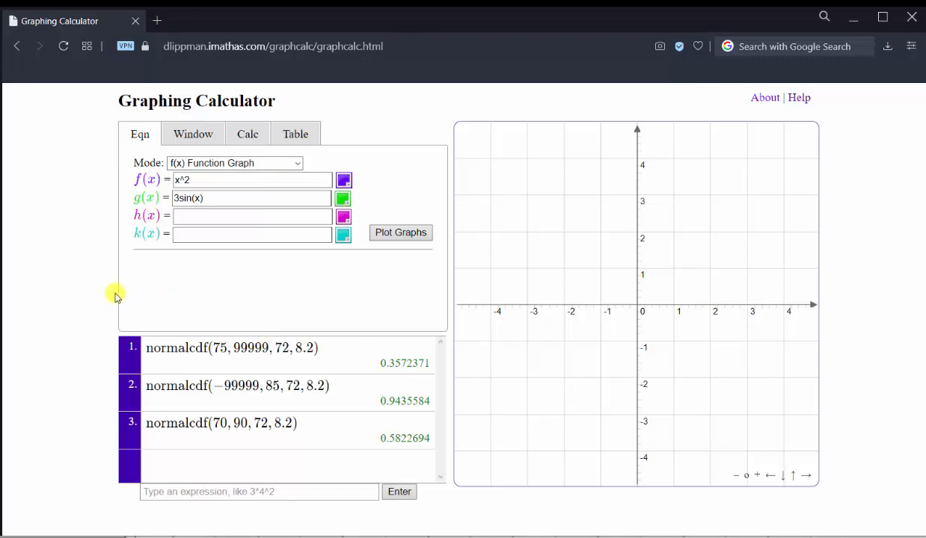
# Step: Open the graphing calculator's help and view the statistical functions in the Function Reference, including normalcdf
pyautogui.click(798, 98)
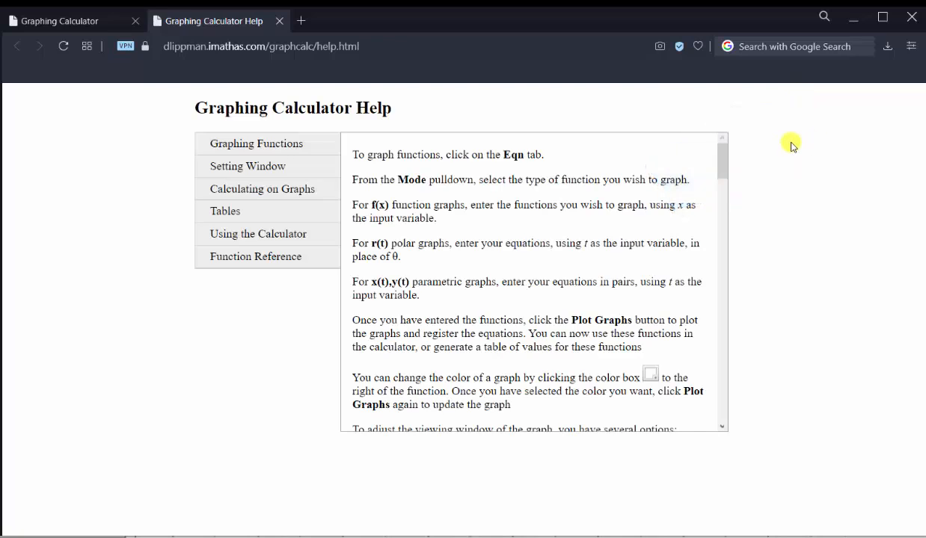
pyautogui.click(262, 262)
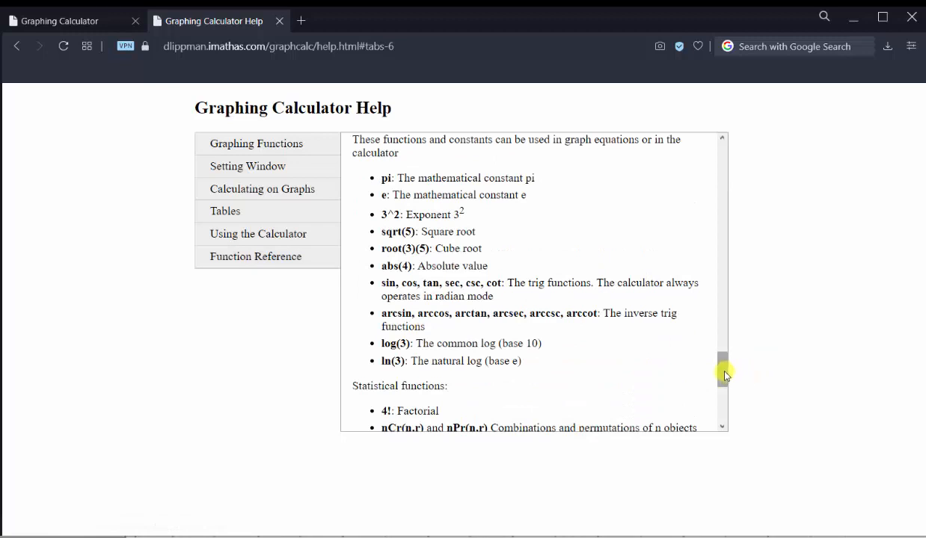
pyautogui.moveTo(724, 374); pyautogui.dragTo(724, 402)
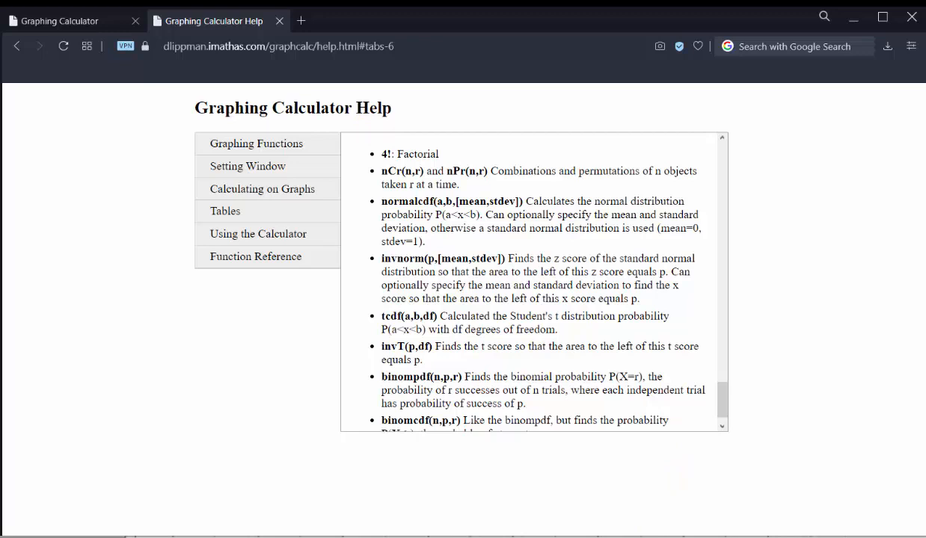
# Step: Switch back to the slide deck and display its last slide with the video library address
pyautogui.click(622, 536)
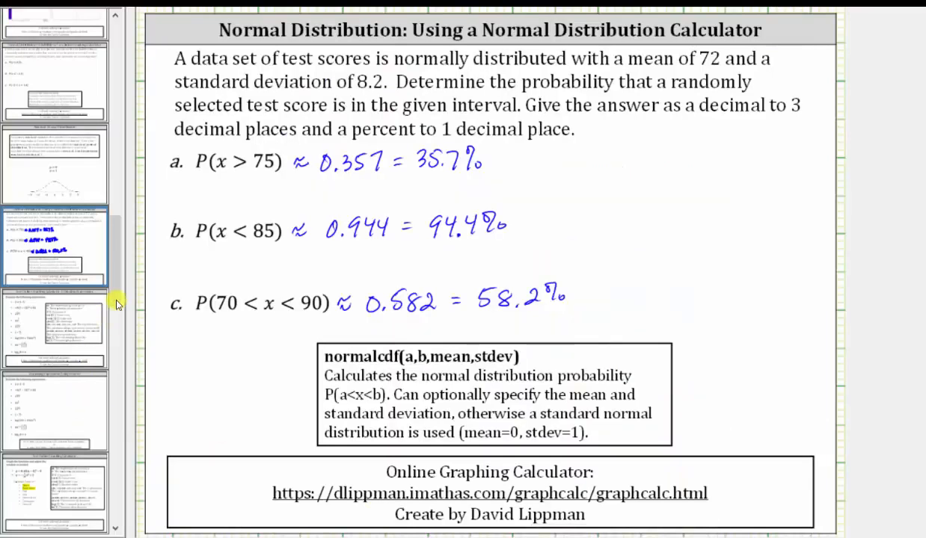
pyautogui.scroll(-10, 109, 462)
pyautogui.click(97, 484)
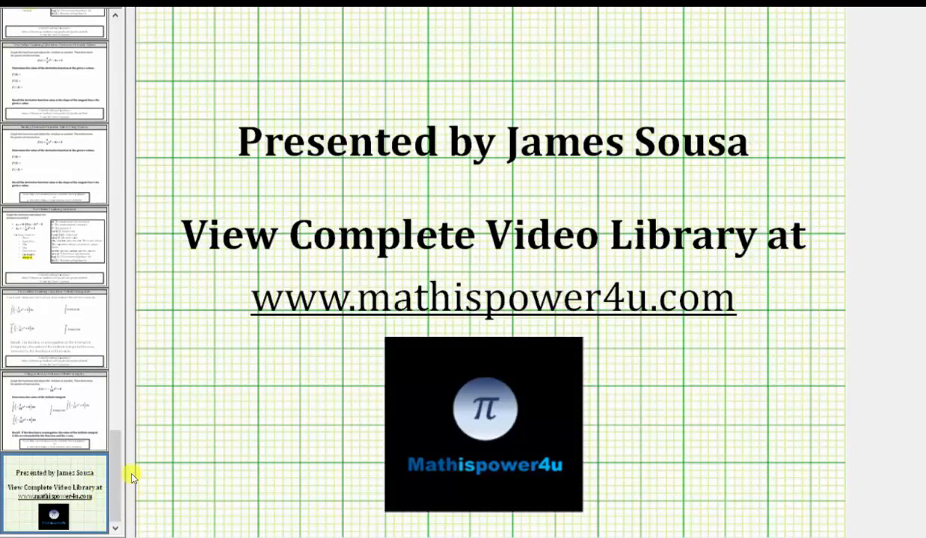